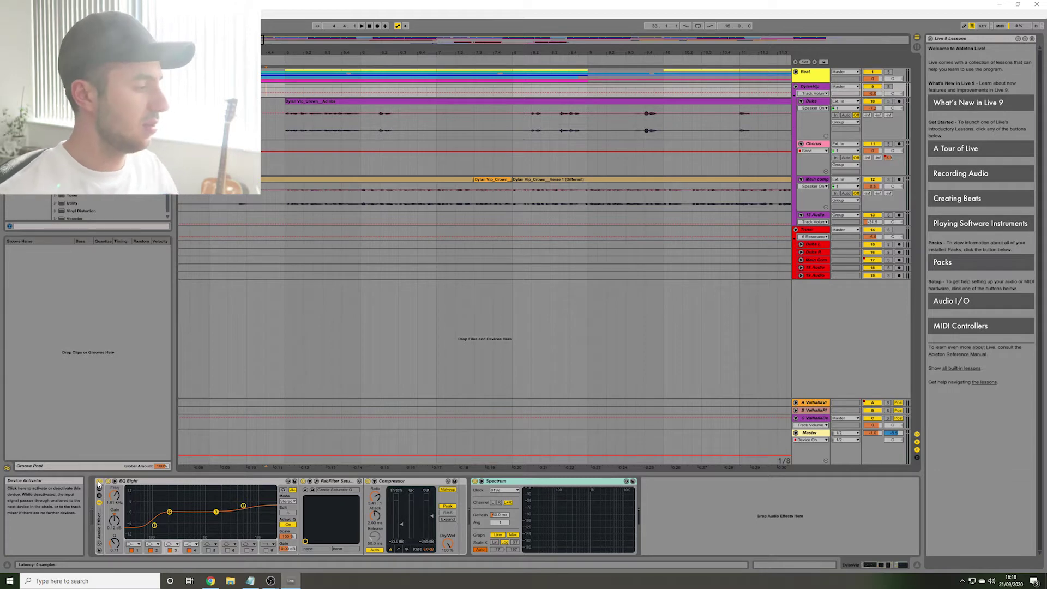
# Bypass the purple vocal group's audio effect rack and play the verse unprocessed.
pyautogui.click(99, 482)
pyautogui.press('space')
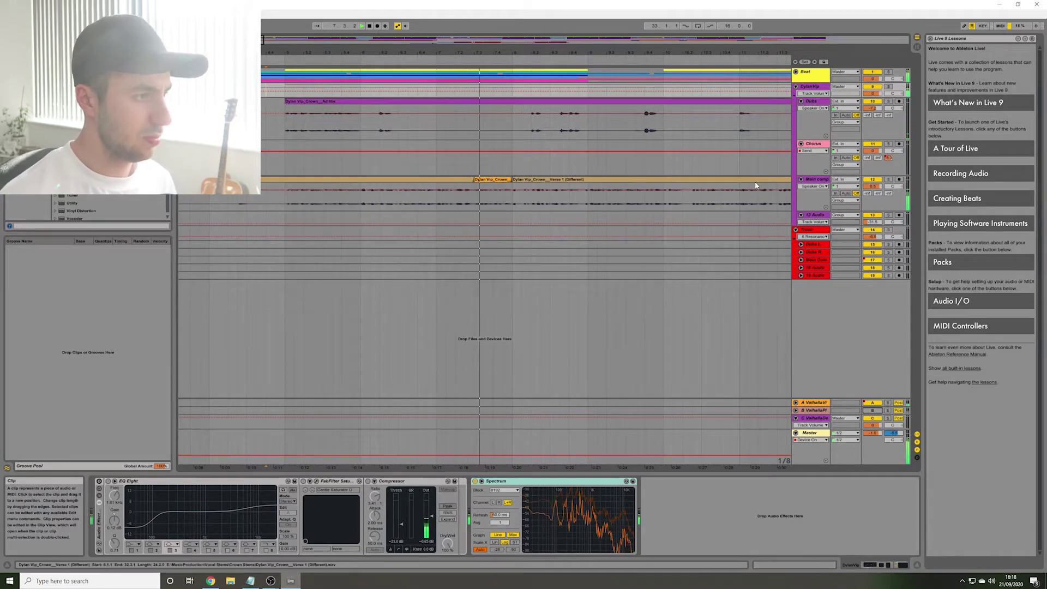
pyautogui.press('space')
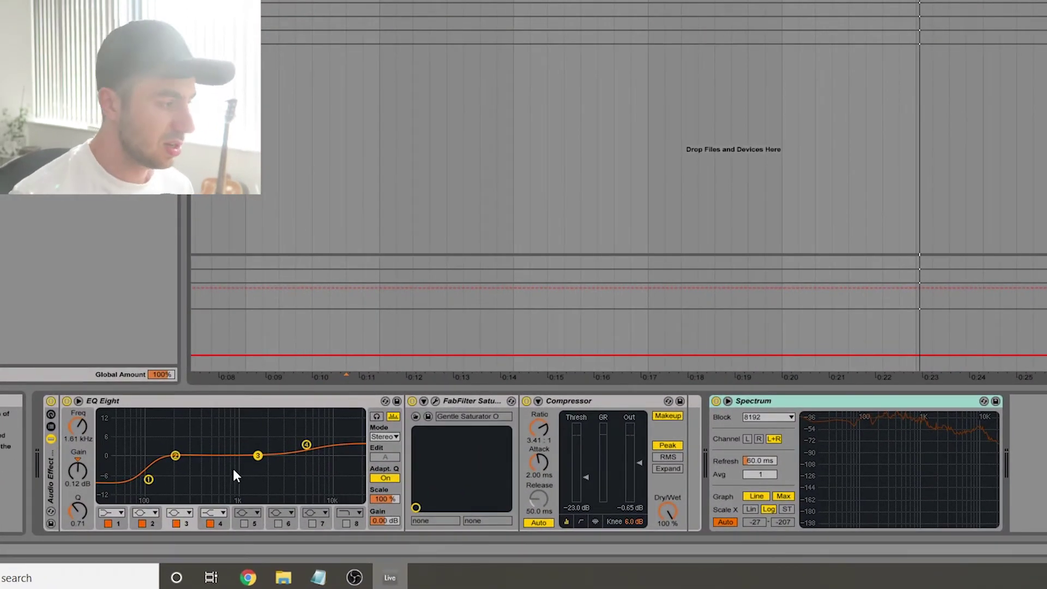
# Inspect EQ Eight bands 1 and 4 on the vocal group, and the middle band in FabFilter Saturn.
pyautogui.click(148, 479)
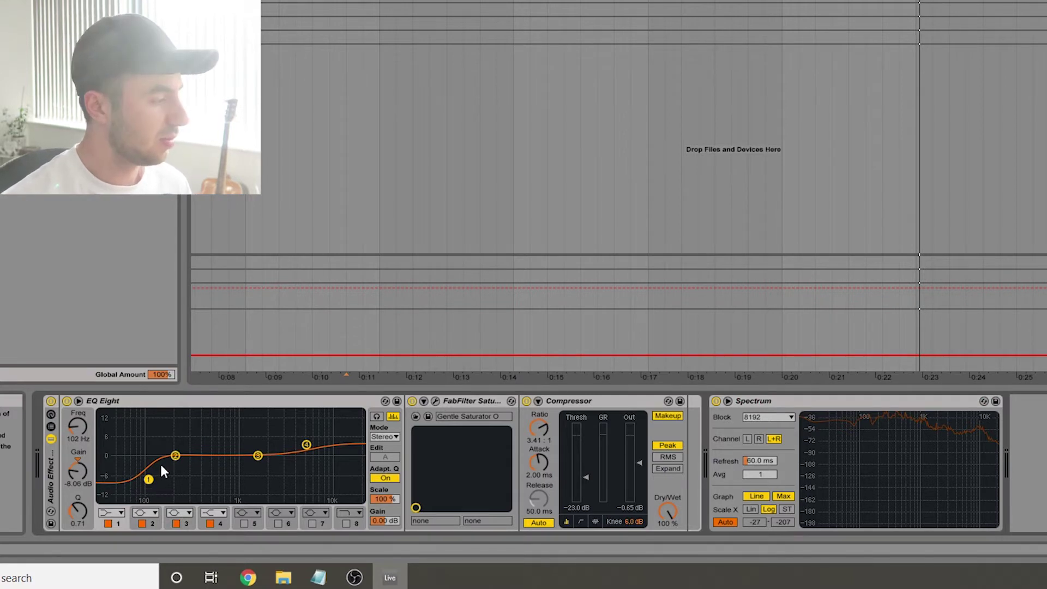
pyautogui.click(305, 446)
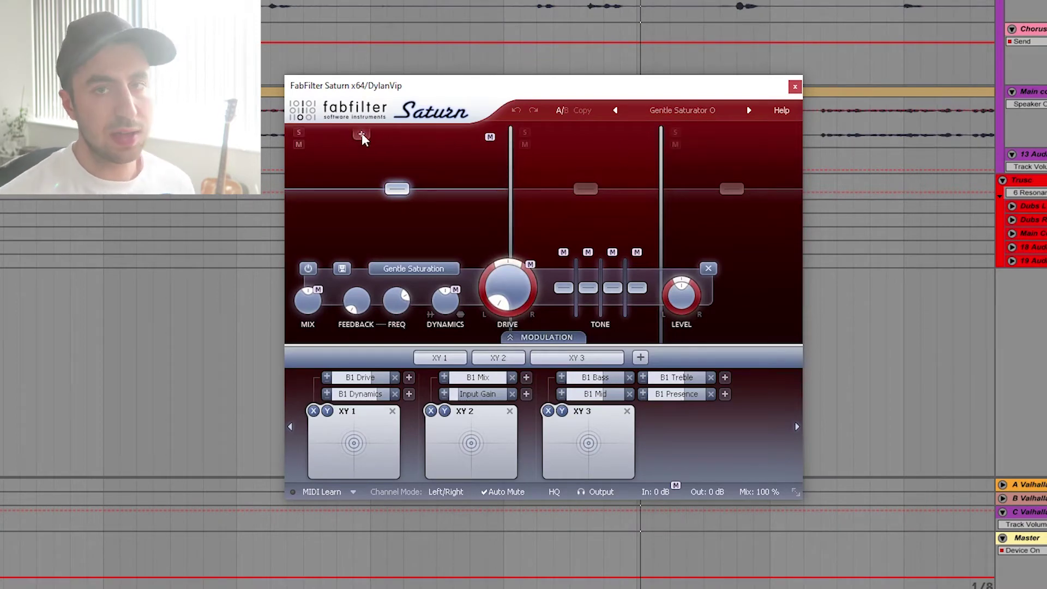
pyautogui.click(585, 188)
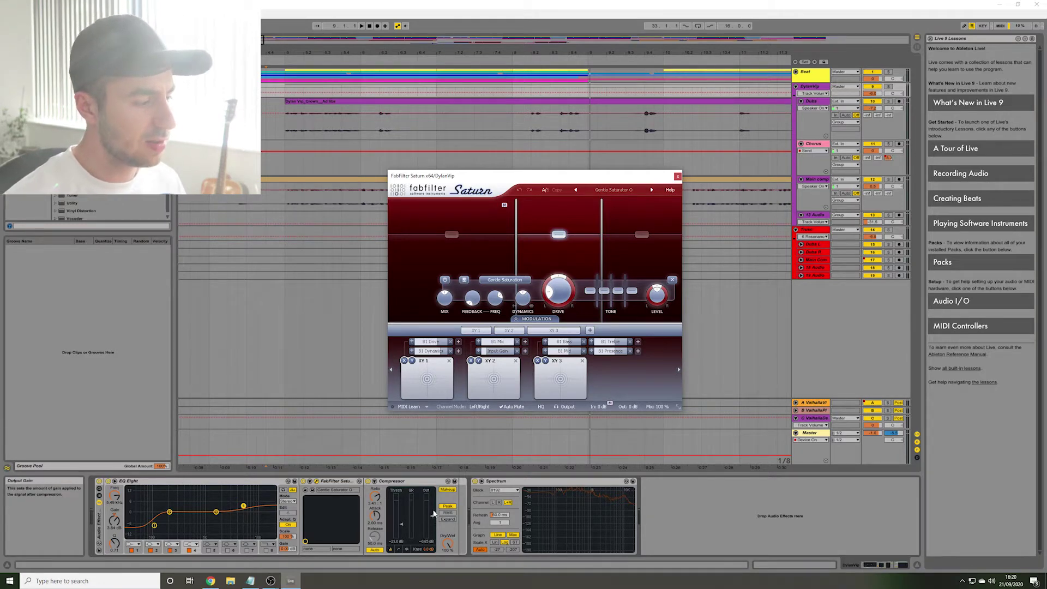
# Play the main verse vocal through the active effect chain and close the FabFilter Saturn window.
pyautogui.click(274, 207)
pyautogui.press('space')
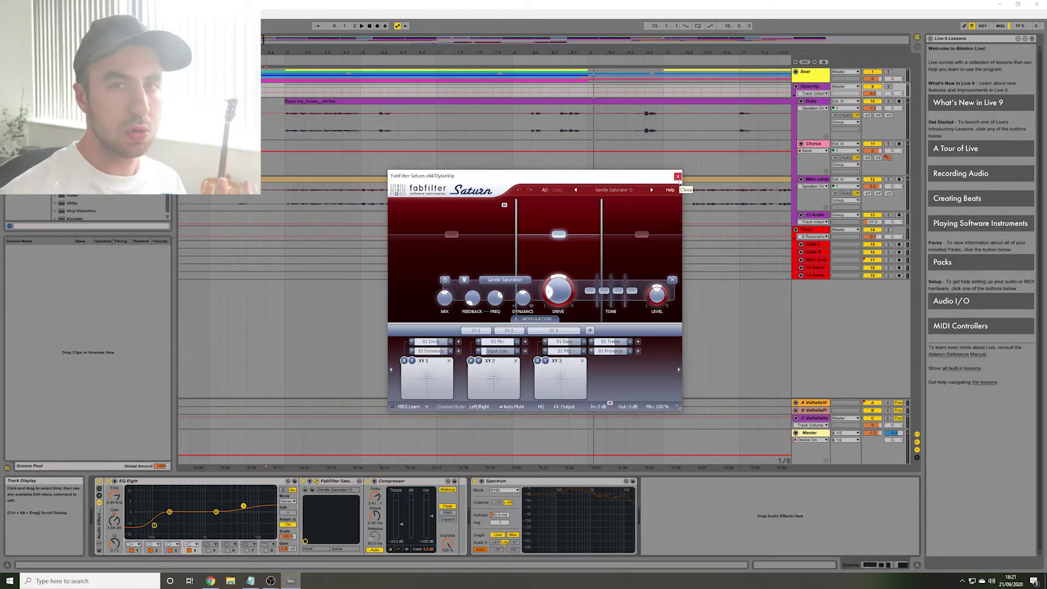
pyautogui.click(677, 176)
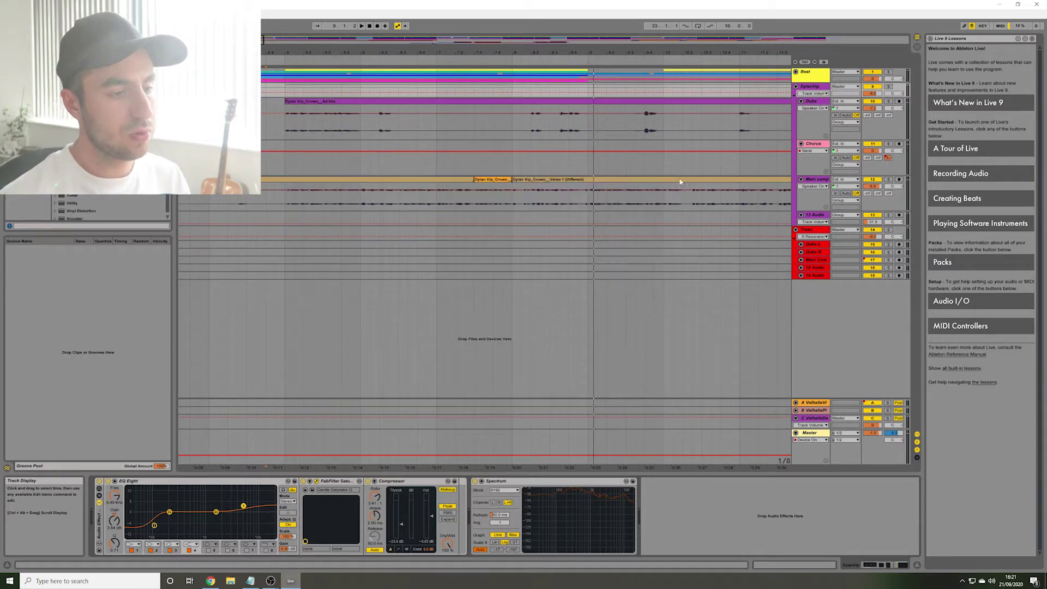
# Open the ValhallaPlate reverb on return track B and review its settings.
pyautogui.click(574, 410)
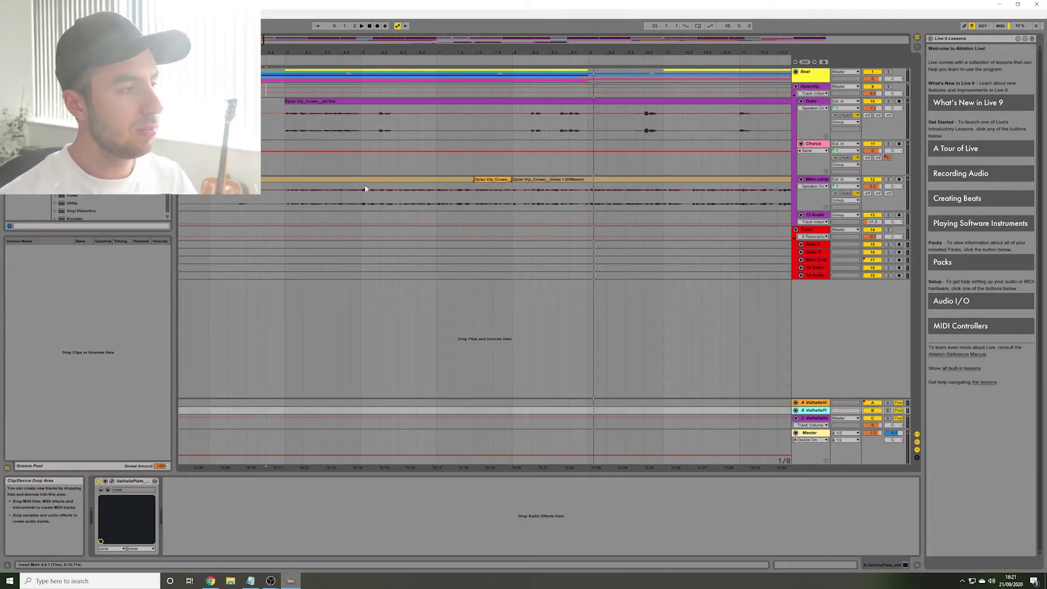
pyautogui.click(112, 481)
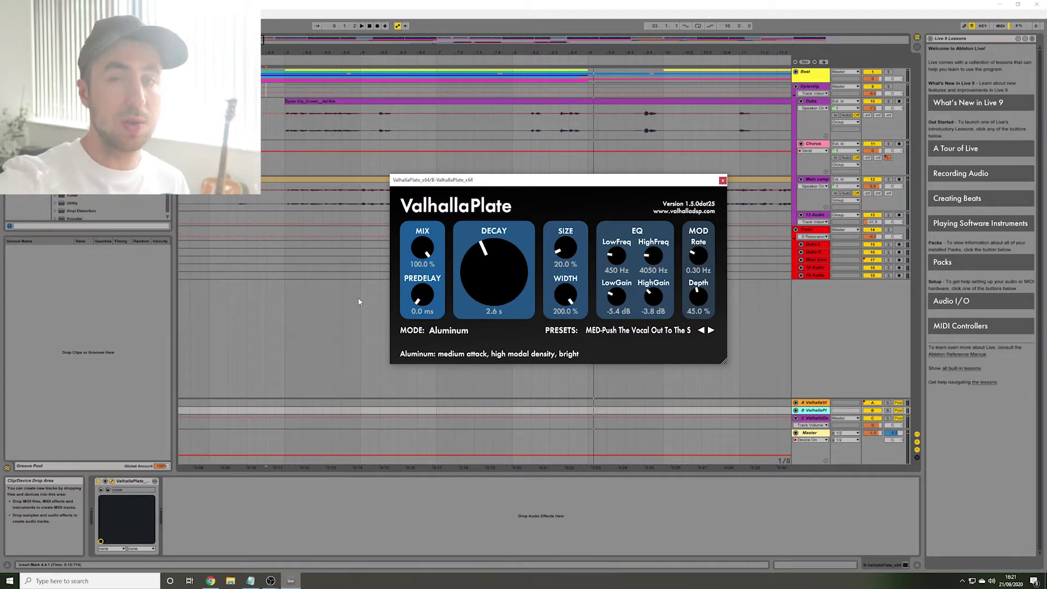
pyautogui.click(349, 179)
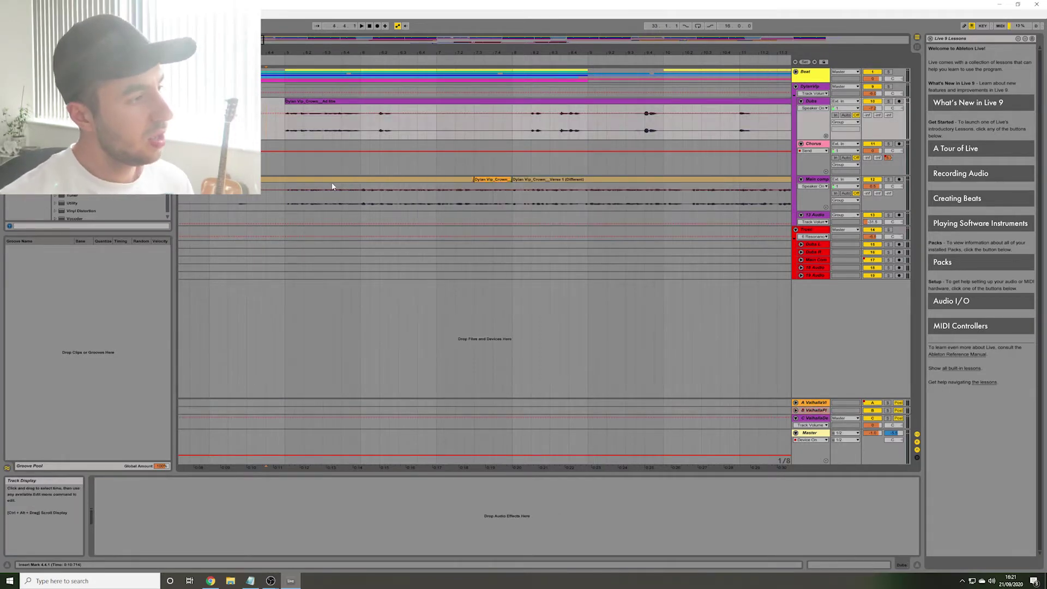
# Examine how the verse clips are arranged on the Main comp track by selecting the first two clips in turn.
pyautogui.click(298, 181)
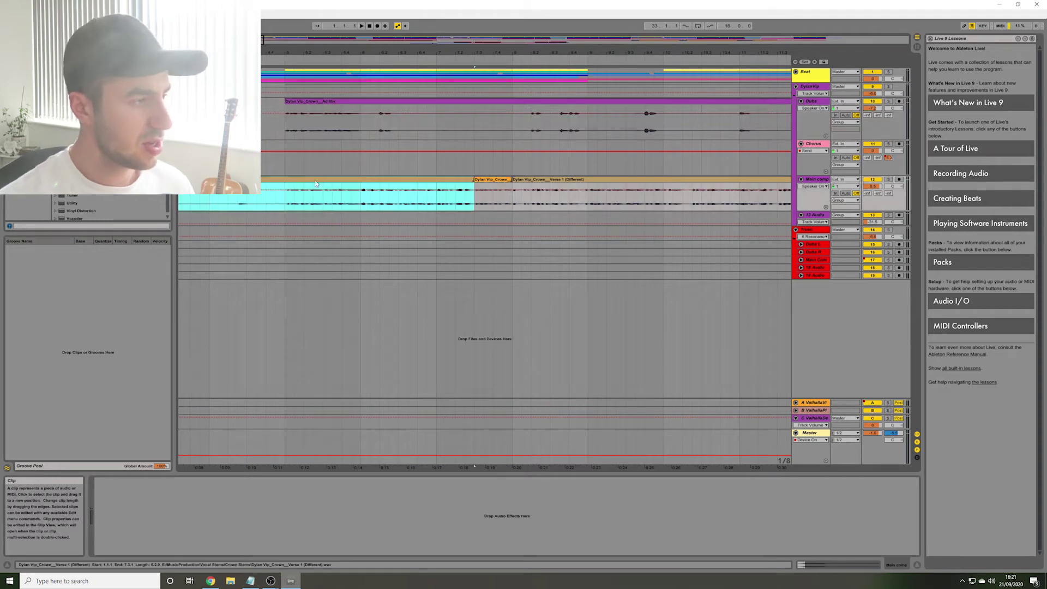
pyautogui.click(427, 207)
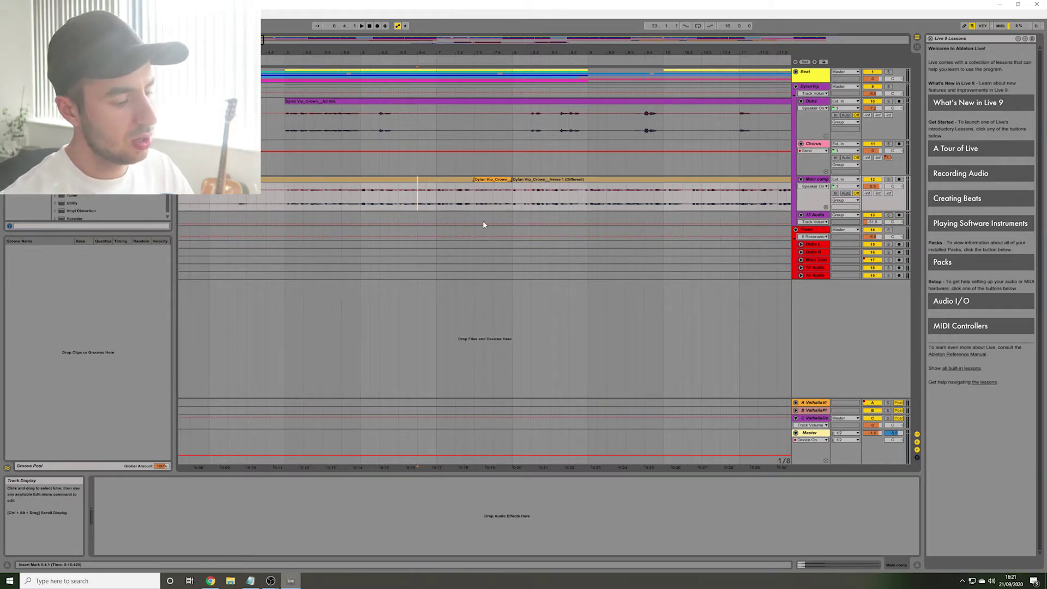
pyautogui.scroll(-5, 445, 224)
pyautogui.click(283, 180)
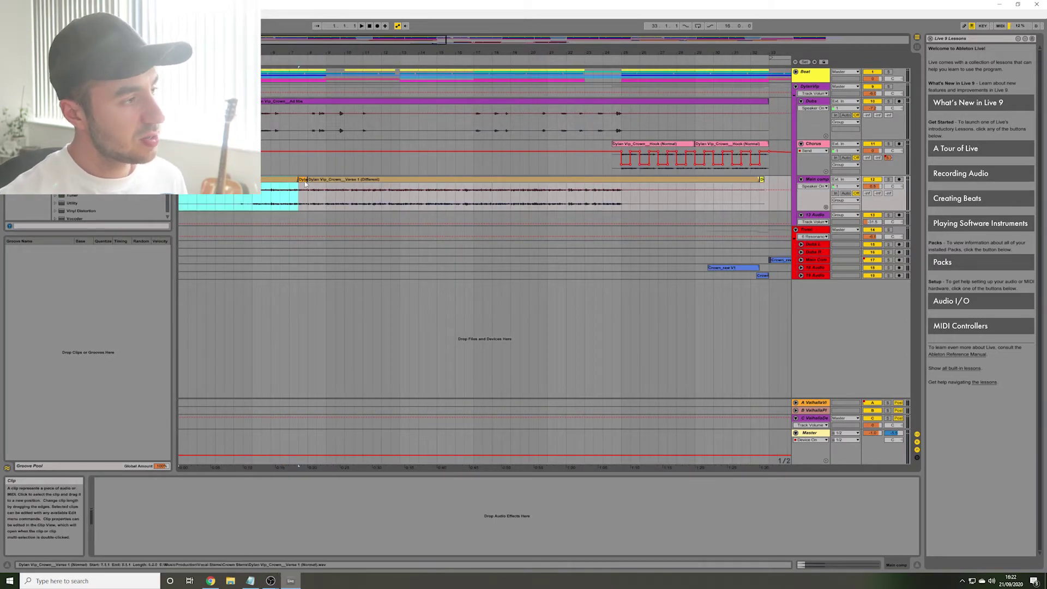
pyautogui.click(339, 185)
pyautogui.click(305, 181)
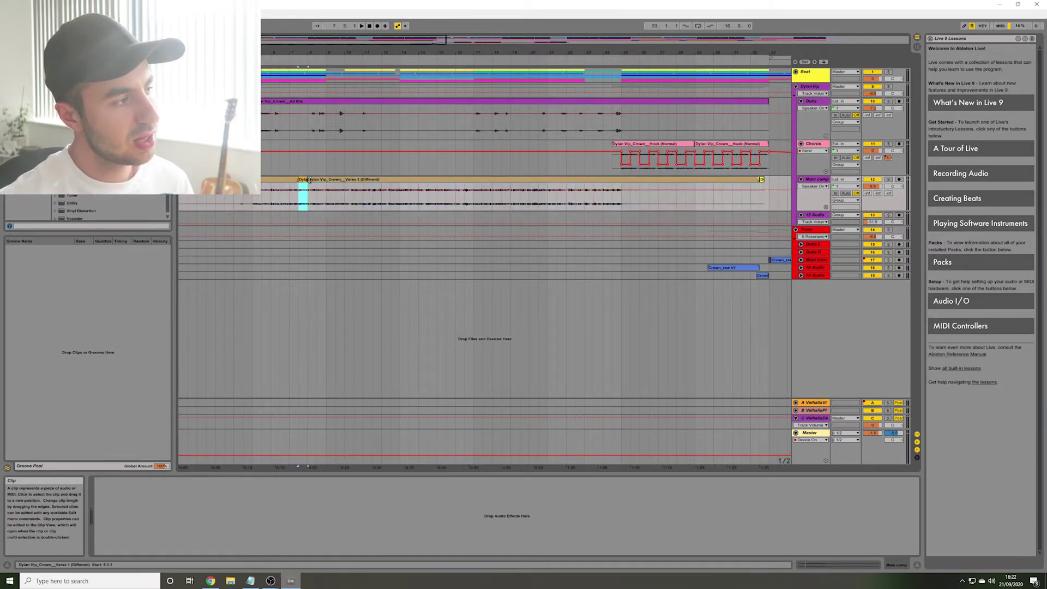
# Place the insert marker at bar 25 on the Chorus track and show the ValhallaDelay settings on return track C.
pyautogui.moveTo(355, 40); pyautogui.dragTo(773, 40)
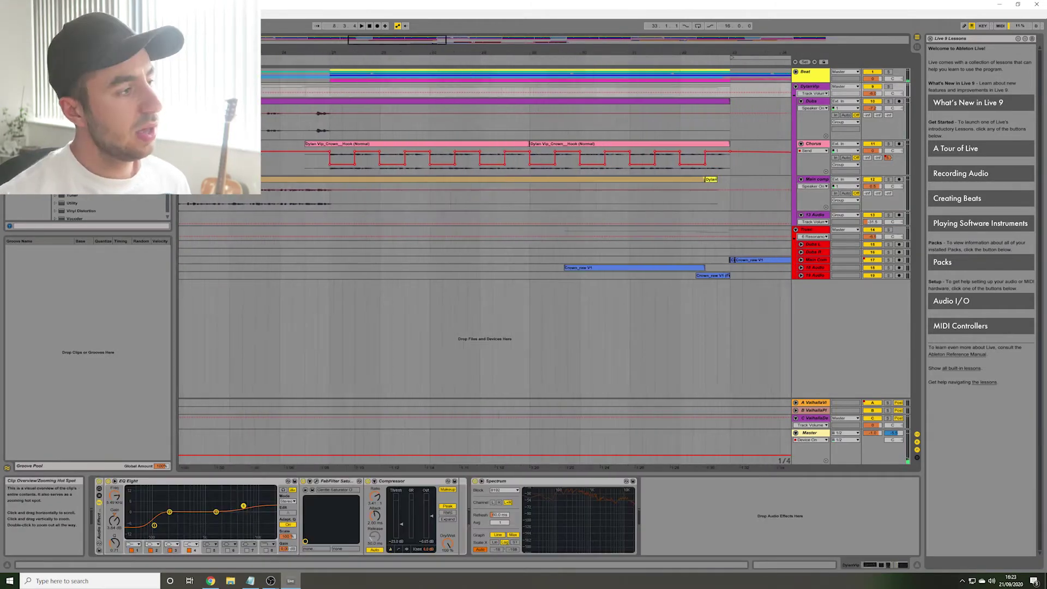
pyautogui.moveTo(354, 39); pyautogui.dragTo(351, 39)
pyautogui.click(352, 173)
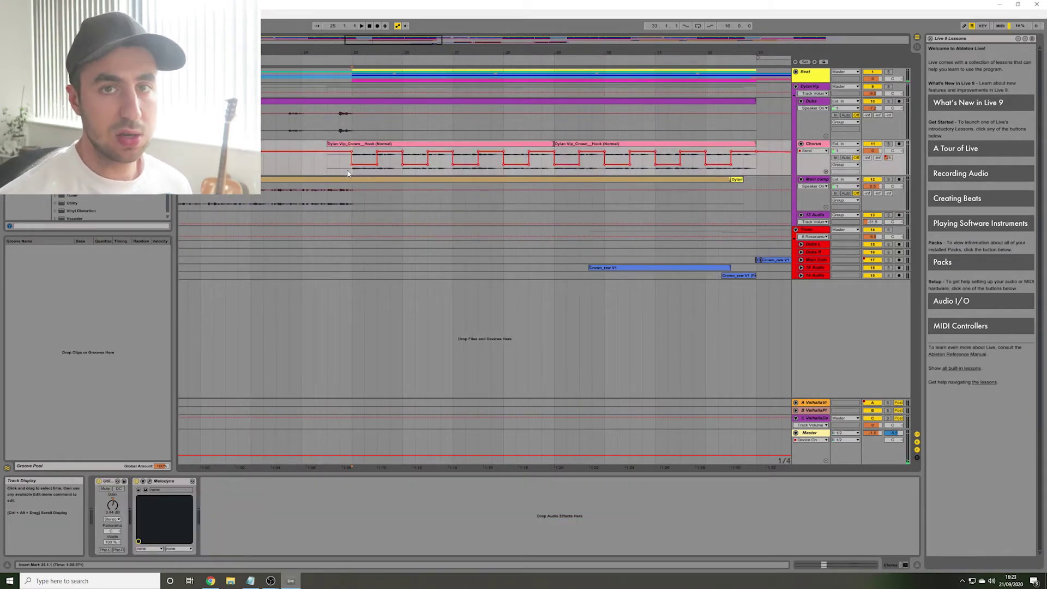
pyautogui.click(814, 418)
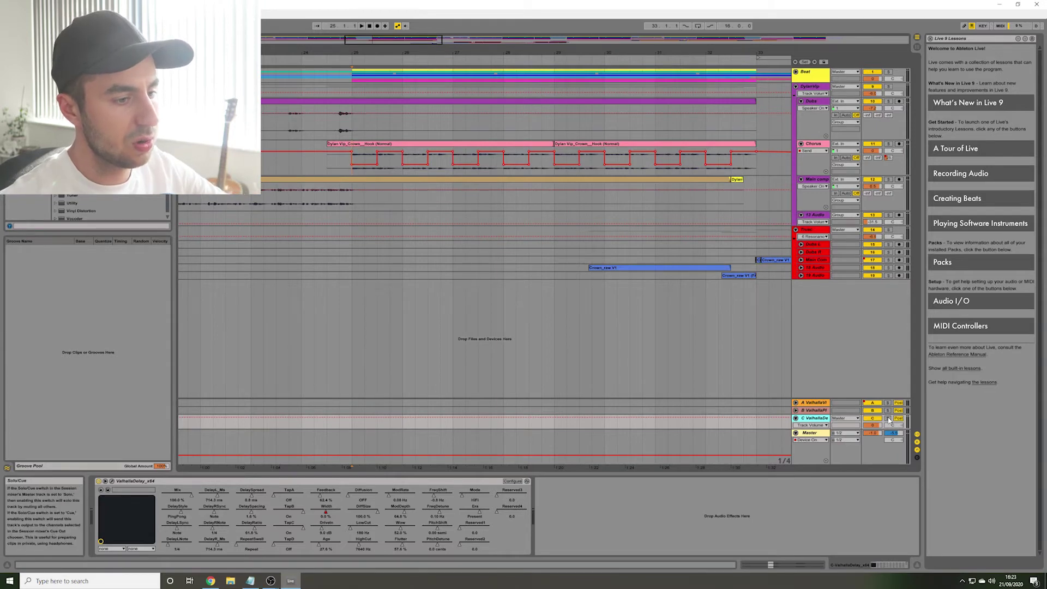
# Solo the Chorus track and play the hook from bar 25.
pyautogui.click(888, 143)
pyautogui.press('space')
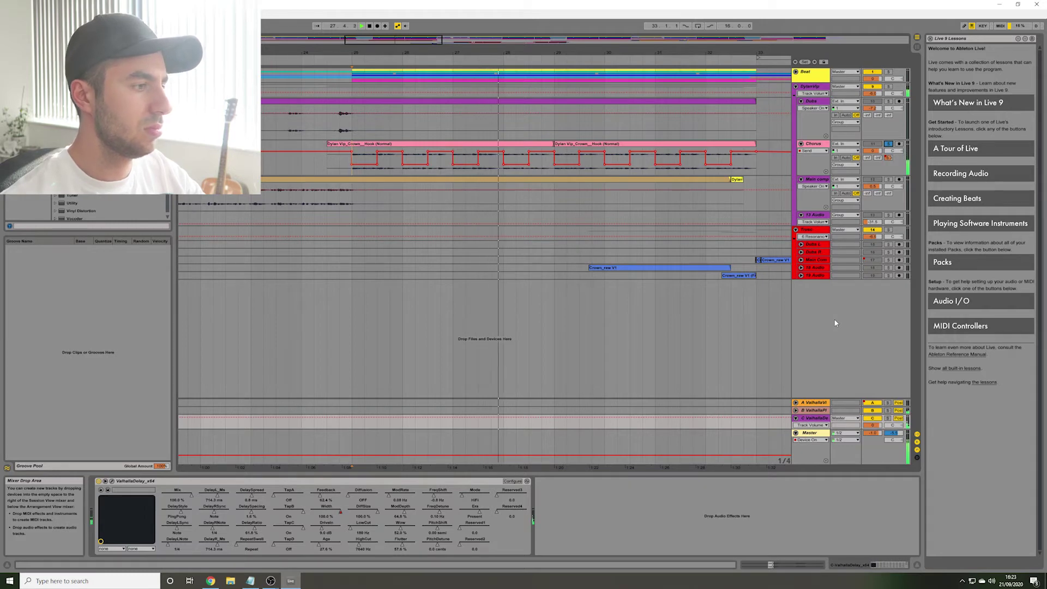
pyautogui.press('space')
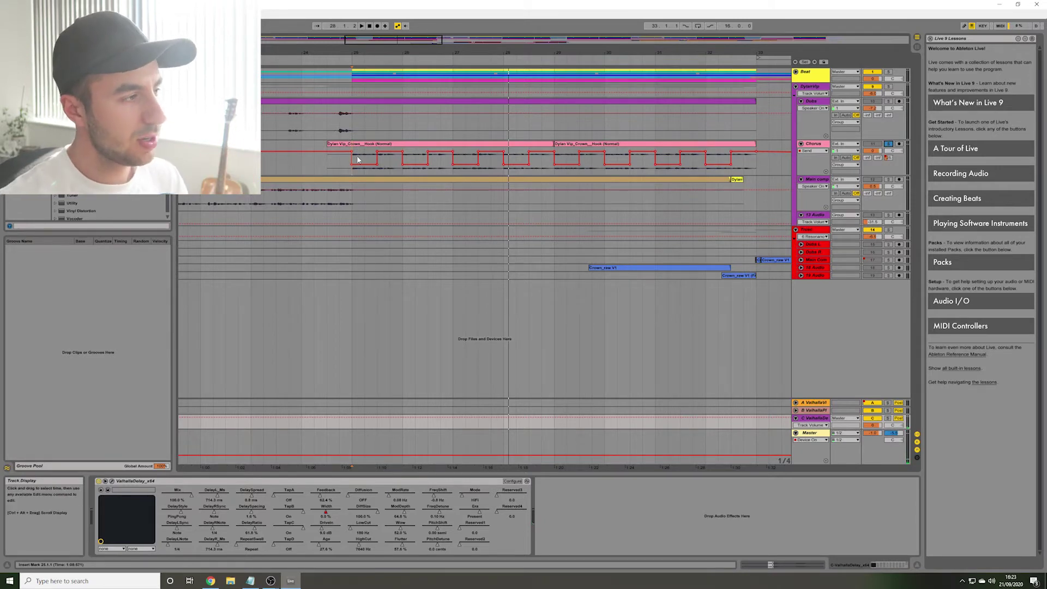
# Examine the Chorus track's send automation at bar 25, selecting the full bar and its first half.
pyautogui.moveTo(353, 158); pyautogui.dragTo(402, 160)
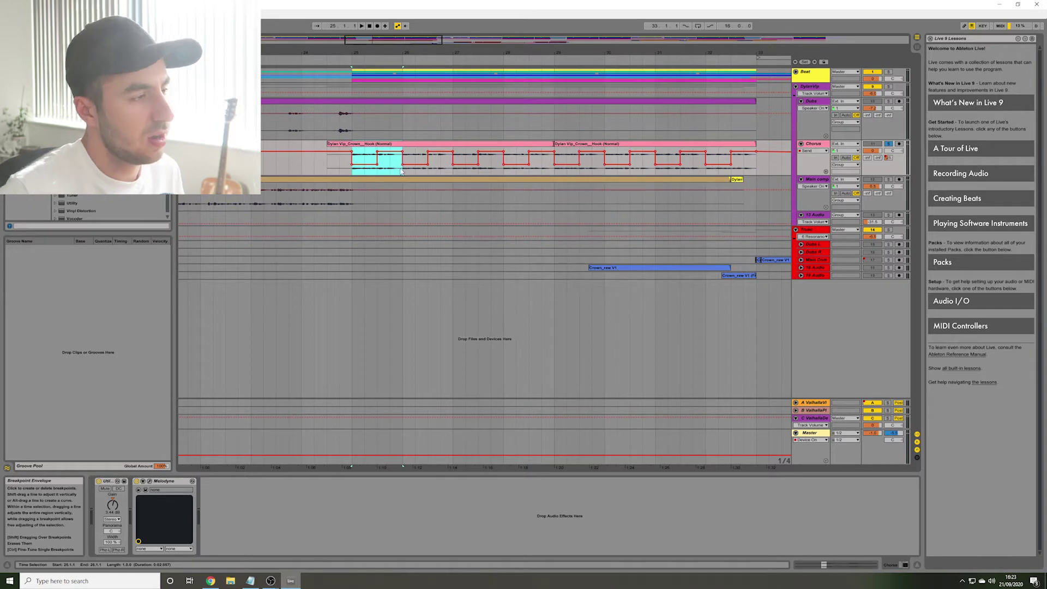
pyautogui.moveTo(352, 159); pyautogui.dragTo(375, 177)
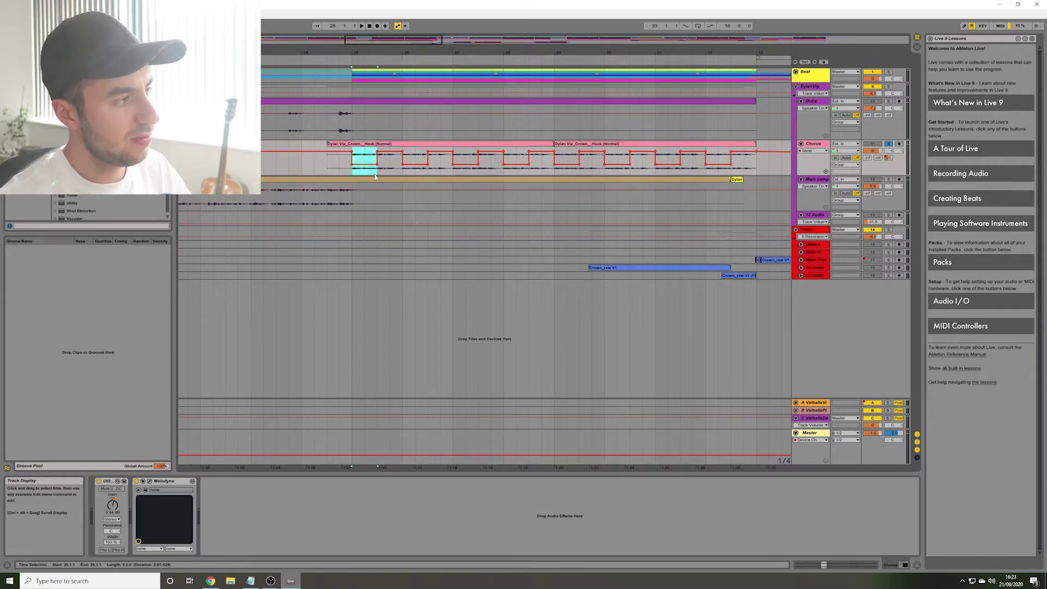
pyautogui.moveTo(390, 42); pyautogui.dragTo(416, 51)
pyautogui.click(416, 120)
pyautogui.click(405, 125)
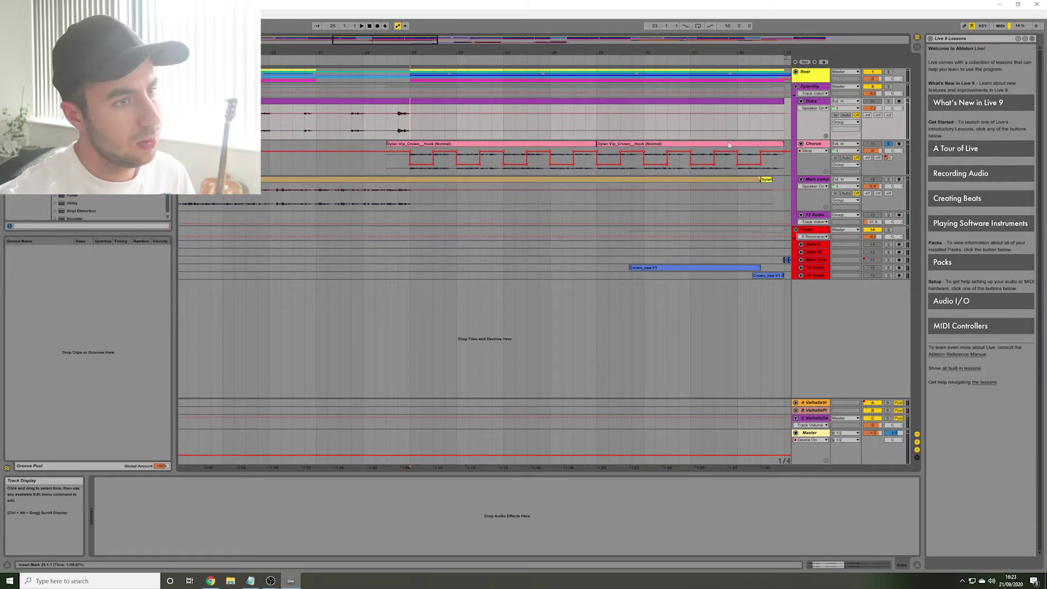
# Turn off the Chorus track's solo and show the purple vocal group's effect chain.
pyautogui.click(888, 143)
pyautogui.click(811, 87)
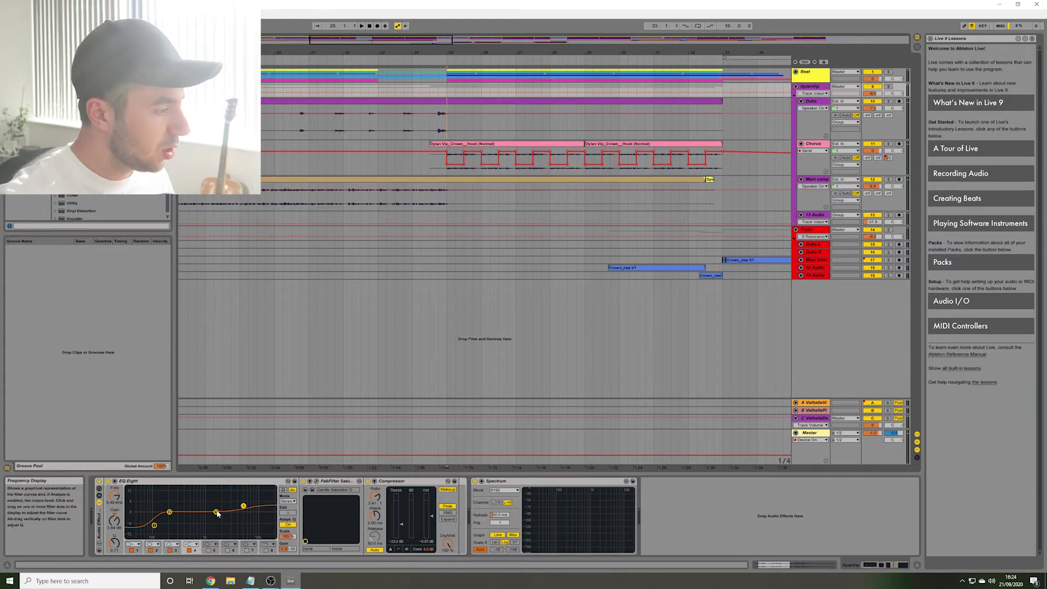
# Try boosting the midrange bands in the vocal group's EQ Eight and undo the changes.
pyautogui.moveTo(217, 512)
pyautogui.mouseDown()
pyautogui.moveTo(194, 497)
pyautogui.moveTo(224, 495)
pyautogui.mouseUp()
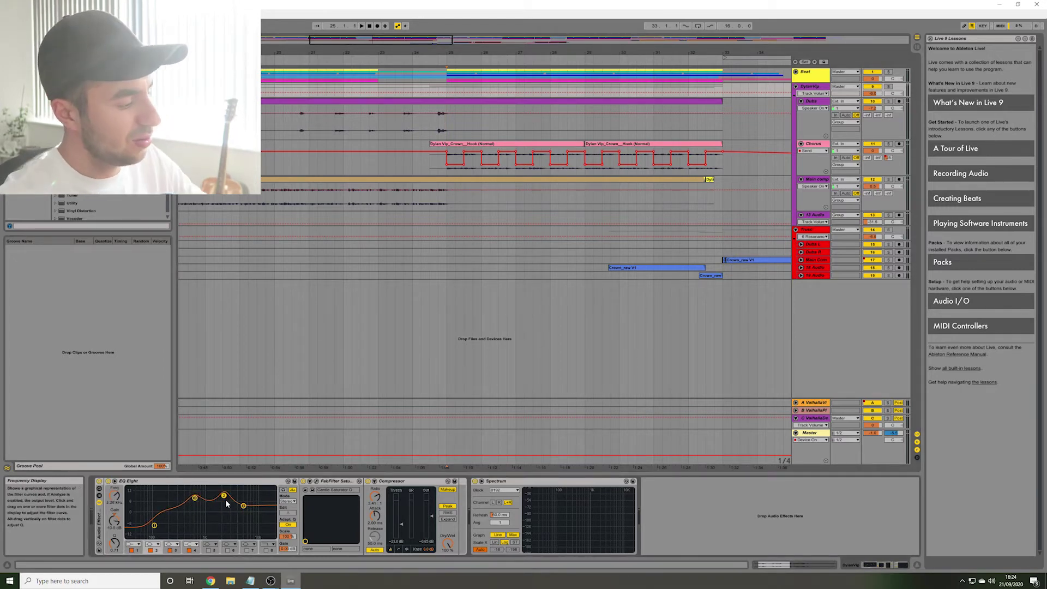
pyautogui.hotkey('ctrl', 'z')
pyautogui.hotkey('ctrl', 'z')
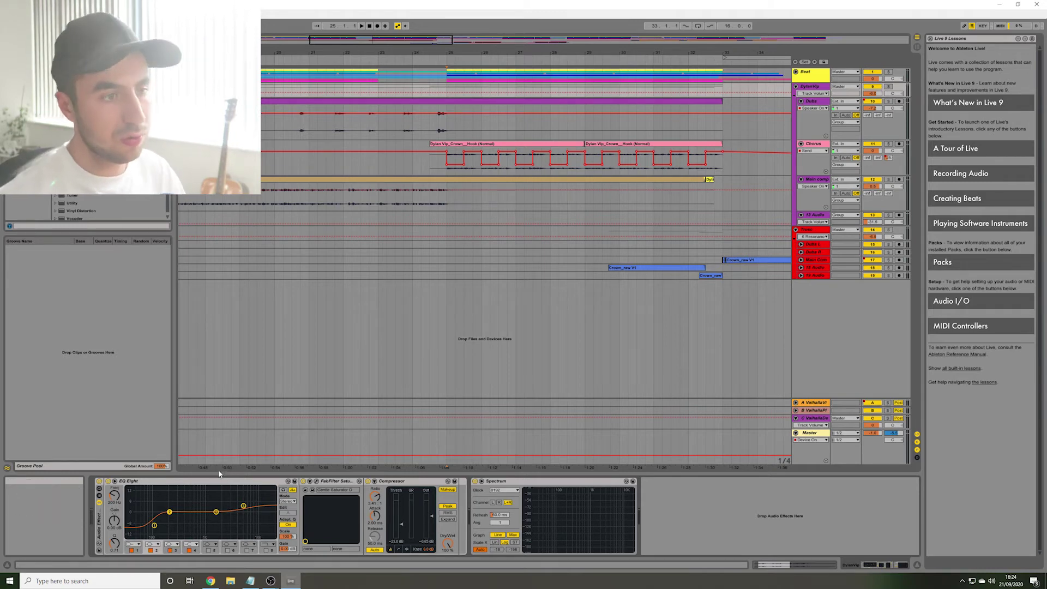
# Show the red vocal group's effect chain and examine its clips by selecting the section from bar 29 across all its tracks.
pyautogui.moveTo(400, 43); pyautogui.dragTo(372, 43)
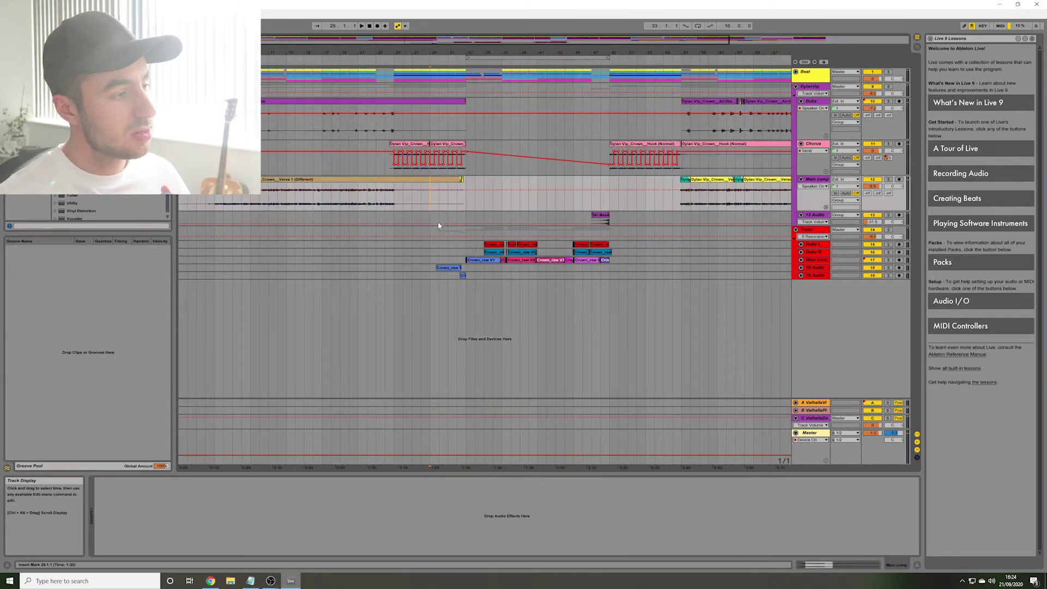
pyautogui.click(430, 238)
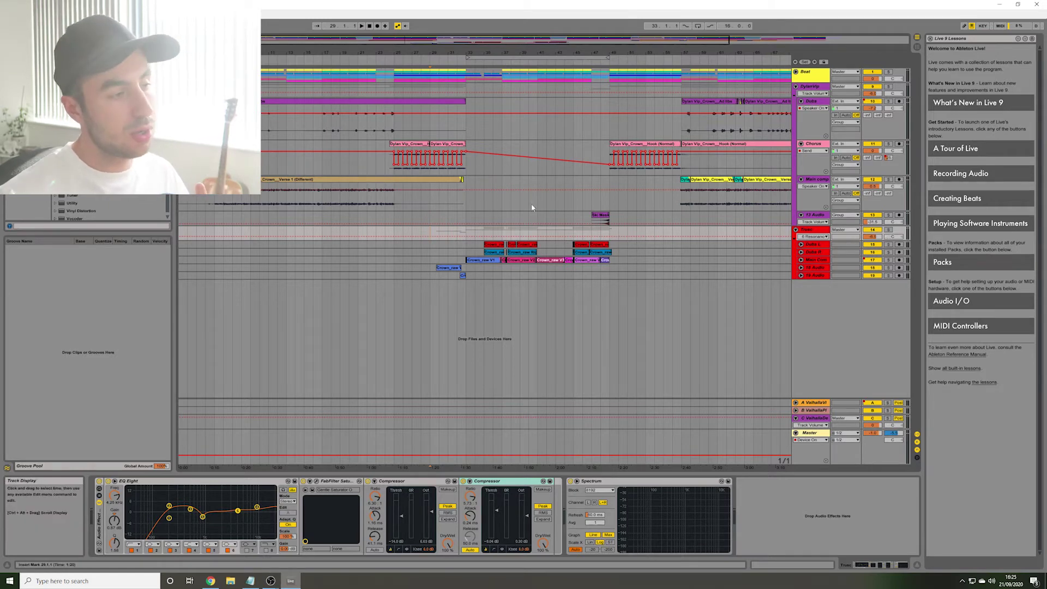
pyautogui.moveTo(616, 276); pyautogui.dragTo(430, 233)
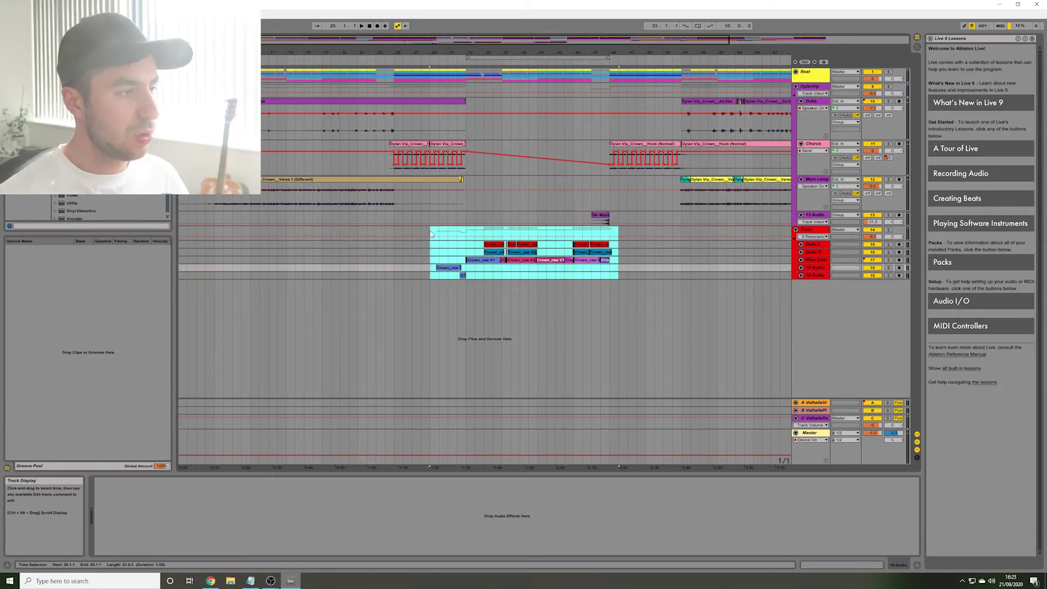
pyautogui.click(430, 234)
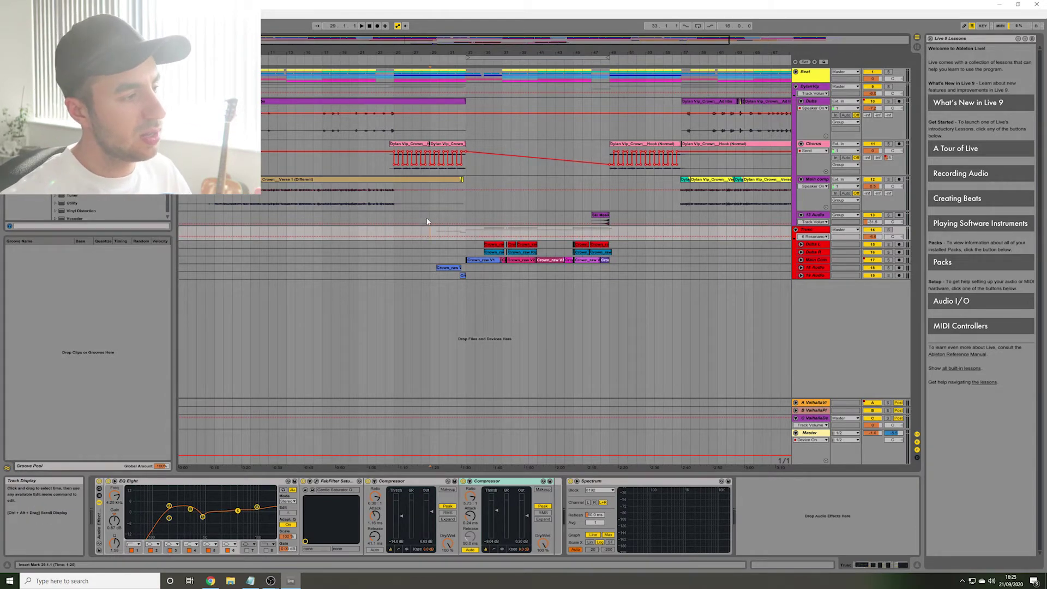
pyautogui.moveTo(431, 232); pyautogui.dragTo(612, 275)
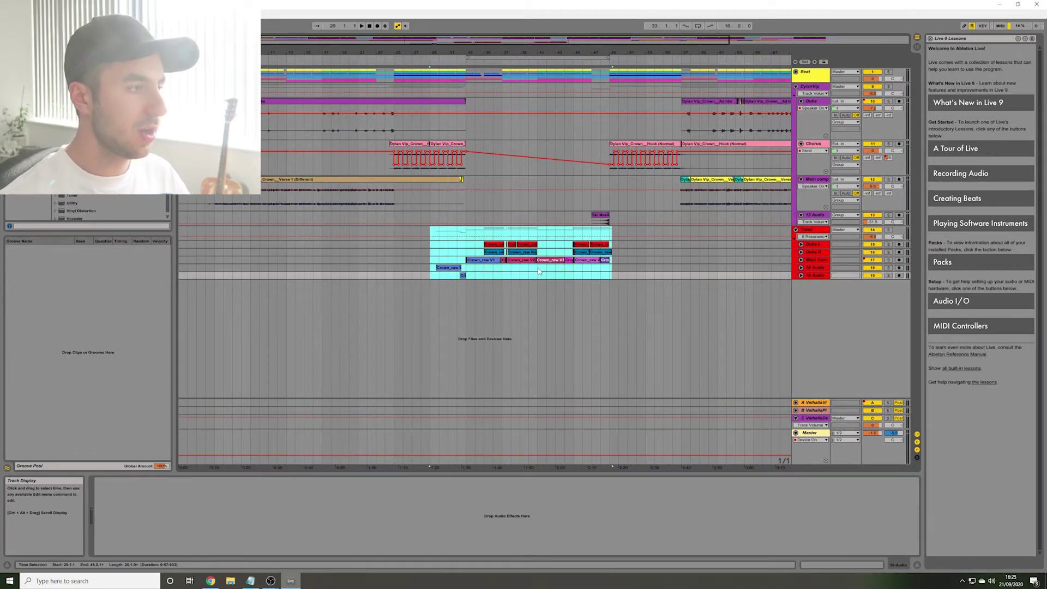
# Compare the red vocal group's verse with its effect rack bypassed and reactivated, returning the insert marker to bar 33.
pyautogui.click(420, 236)
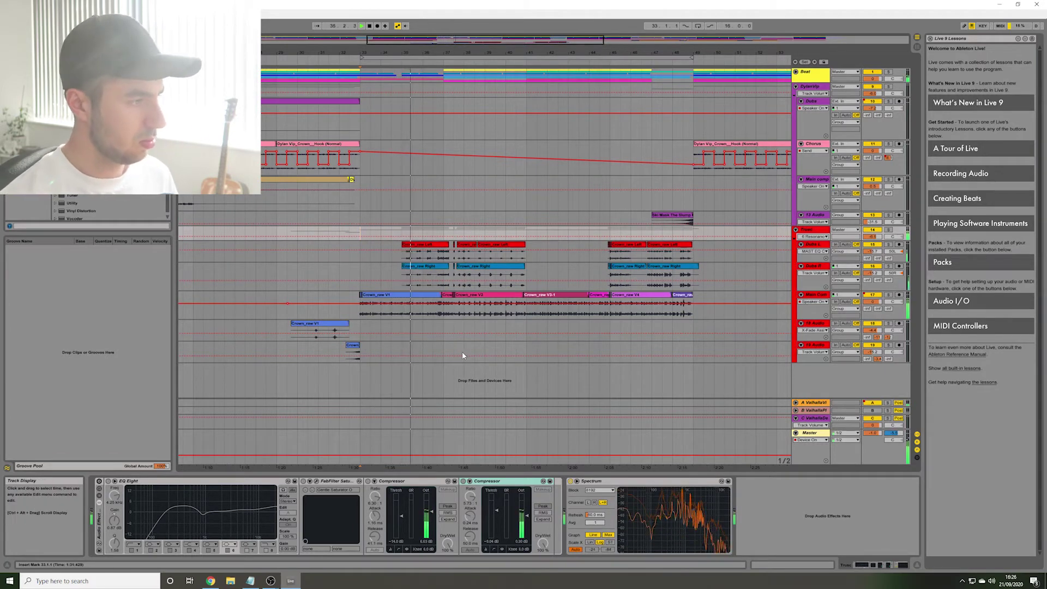
pyautogui.press('space')
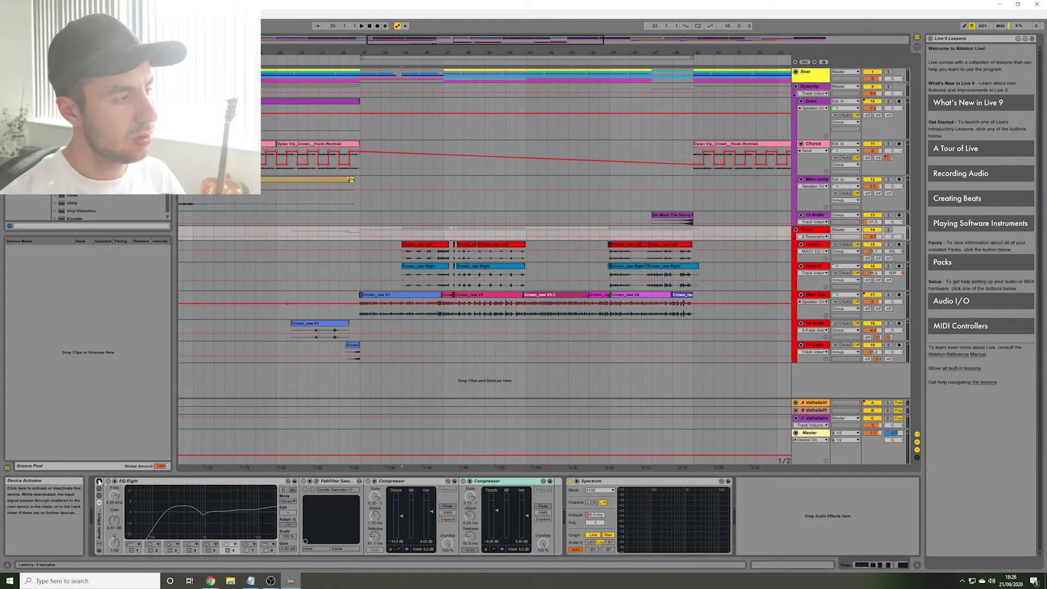
pyautogui.click(99, 481)
pyautogui.press('space')
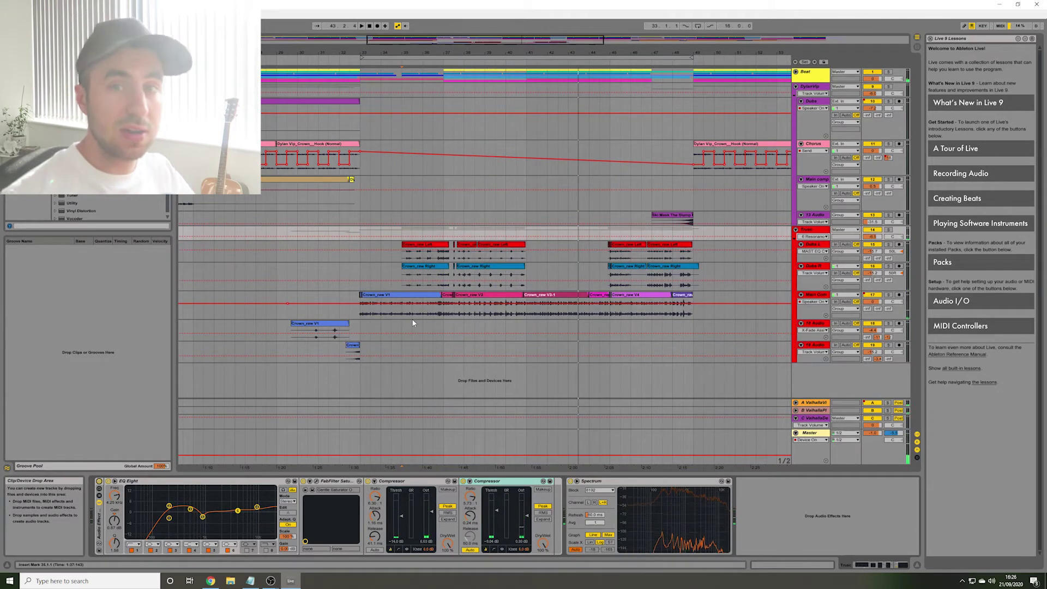
pyautogui.press('space')
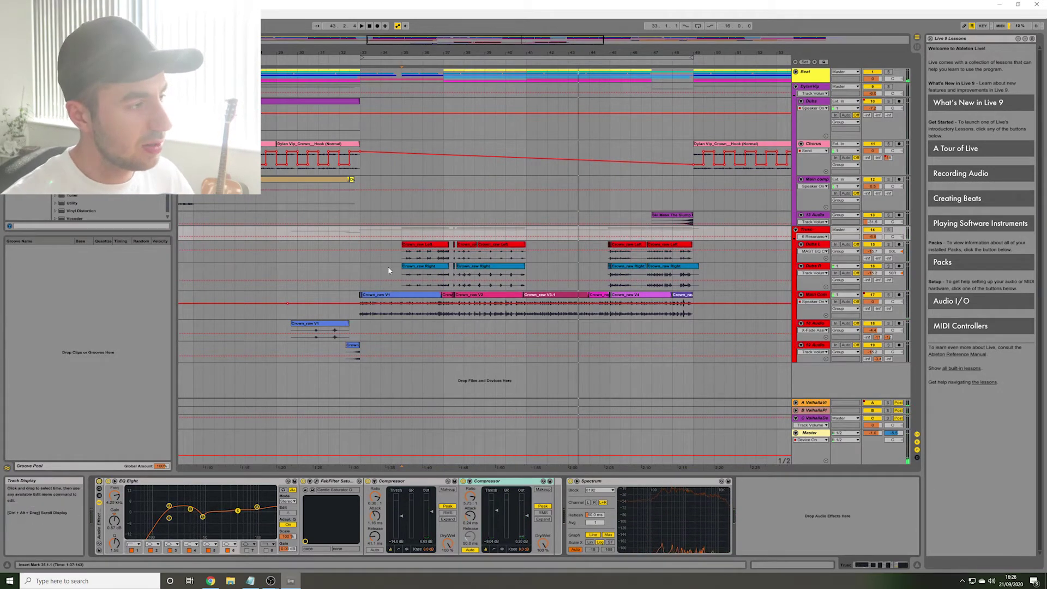
pyautogui.click(371, 234)
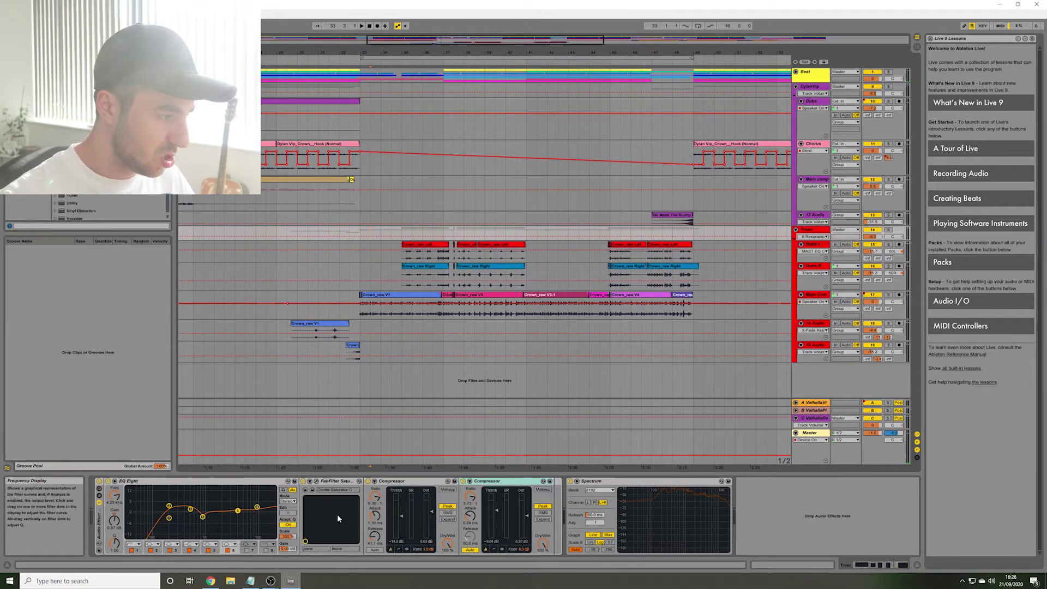
# Examine the red vocal group's EQ Eight curve and select the verse section it processes from bar 33 across the group's tracks.
pyautogui.click(402, 240)
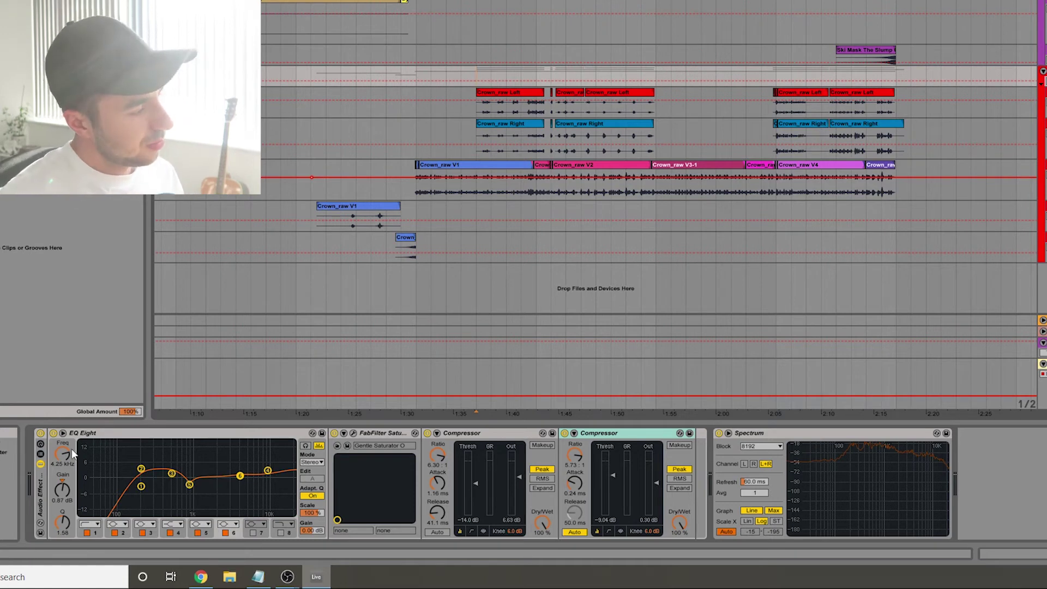
pyautogui.click(176, 480)
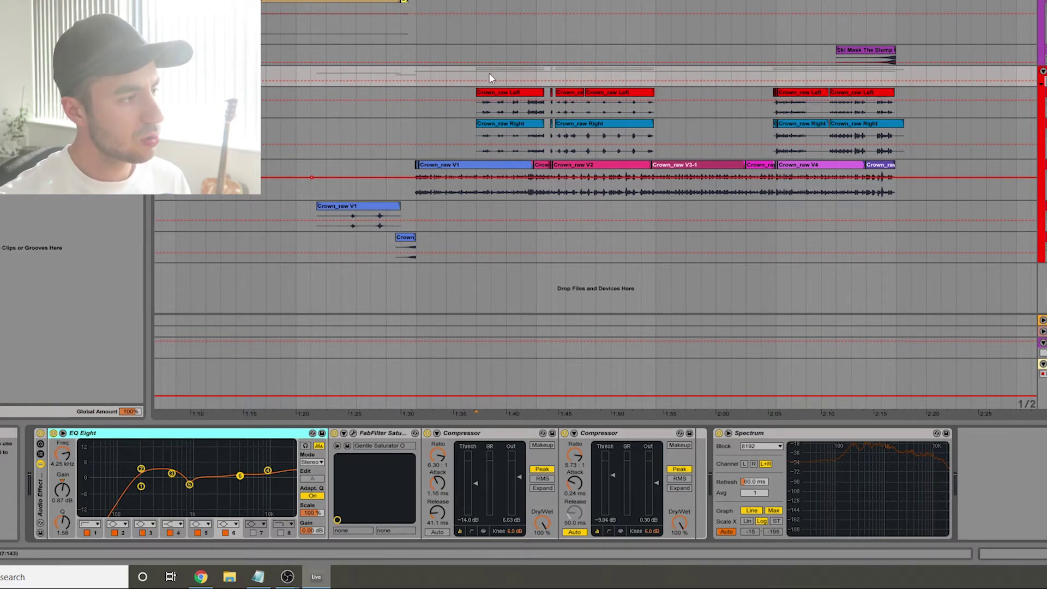
pyautogui.moveTo(420, 77); pyautogui.dragTo(890, 254)
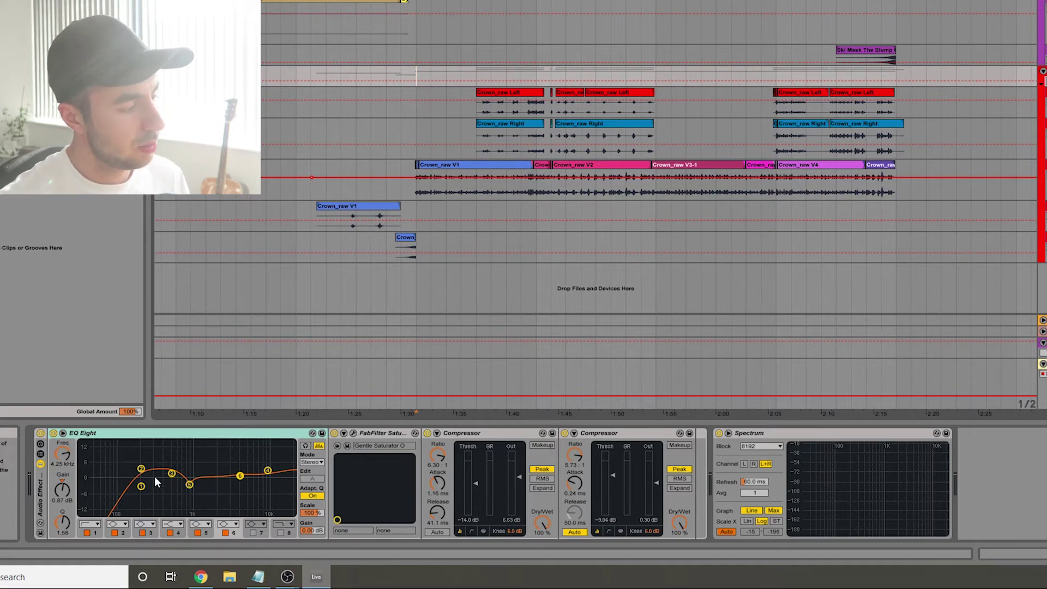
pyautogui.click(189, 484)
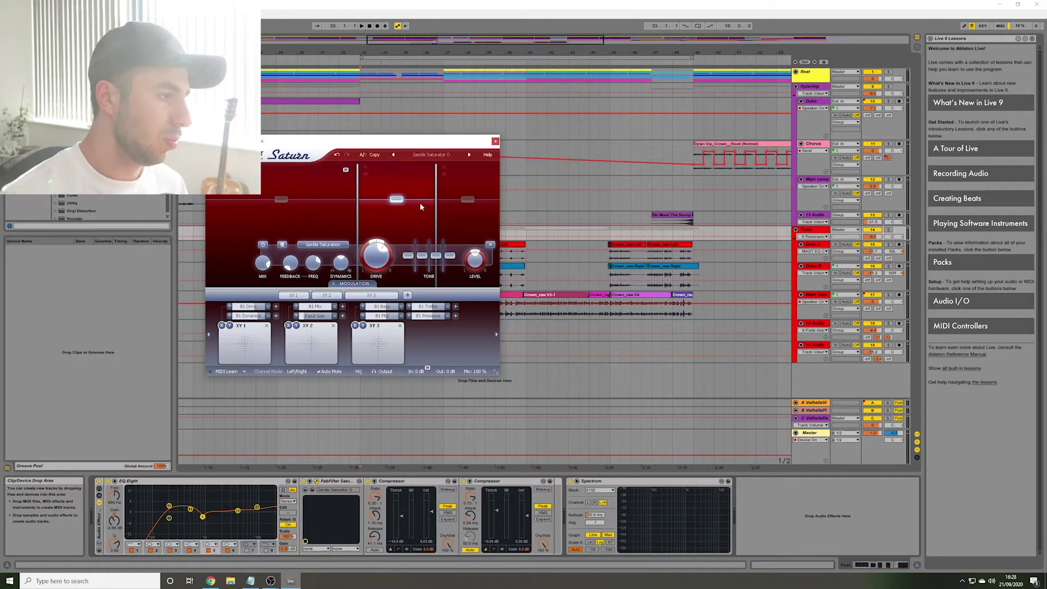
# Inspect the high, low and mid bands in FabFilter Saturn, checking the high band's drive and the low band's mix.
pyautogui.click(467, 205)
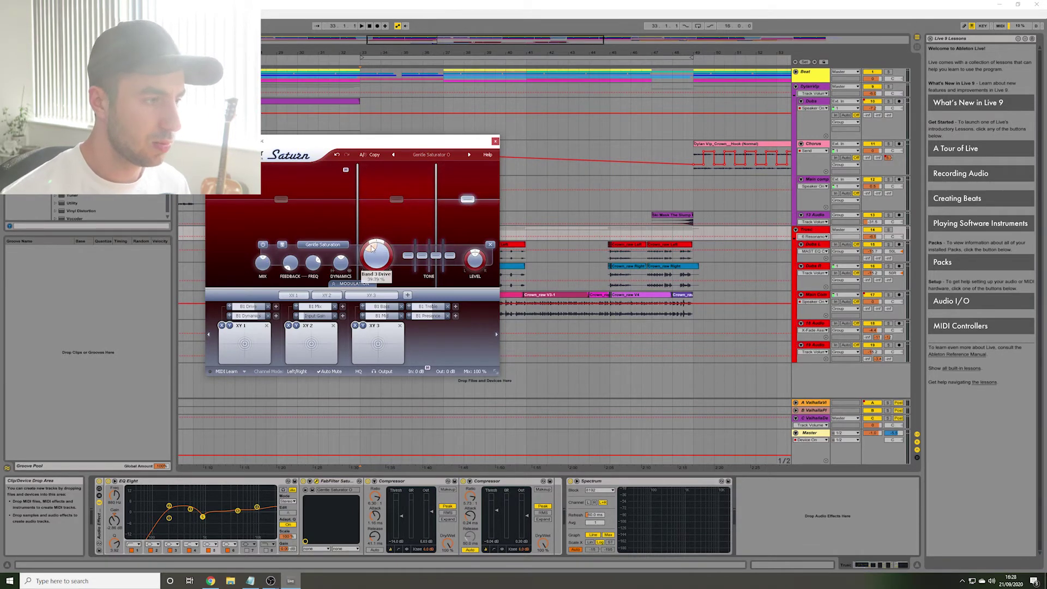
pyautogui.moveTo(372, 248)
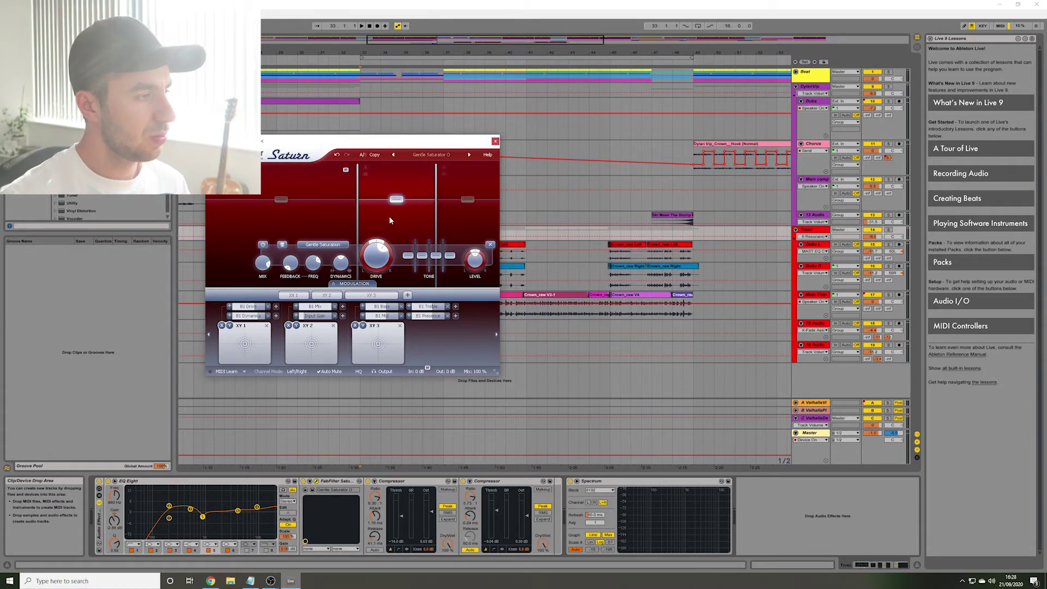
pyautogui.click(281, 199)
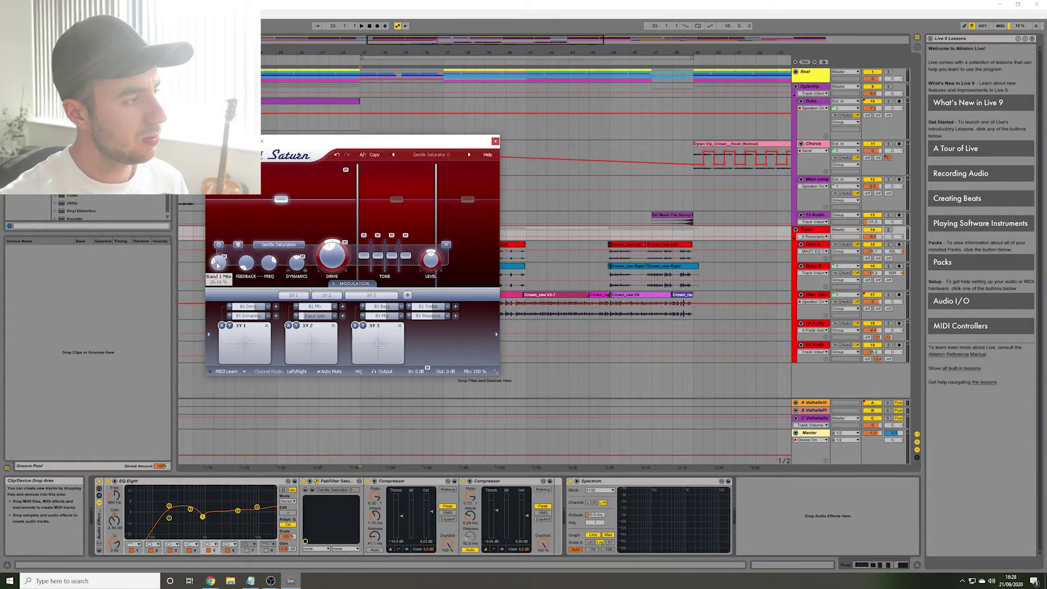
pyautogui.moveTo(219, 265)
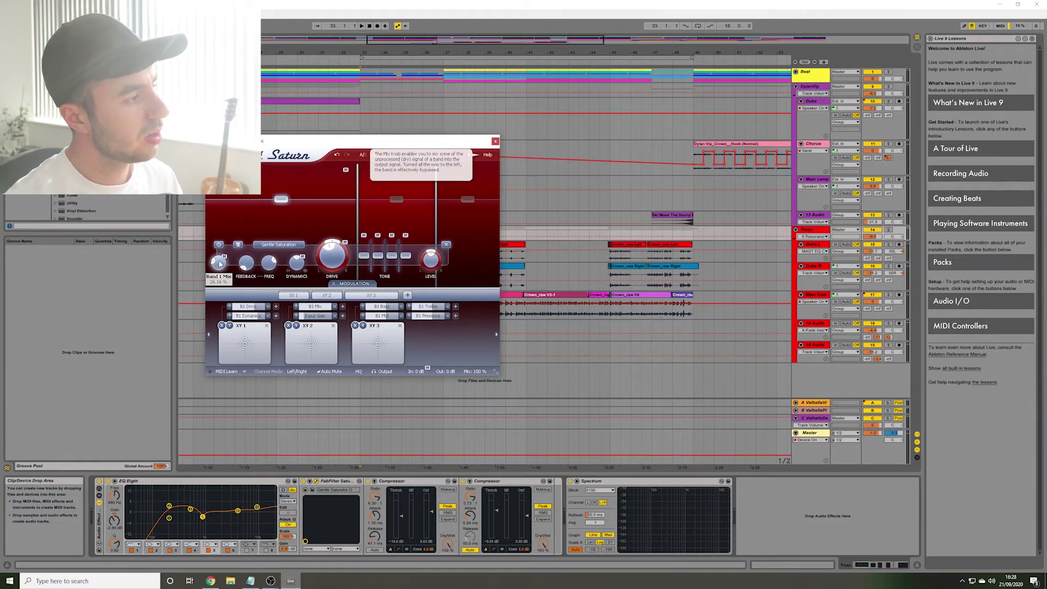
pyautogui.click(396, 199)
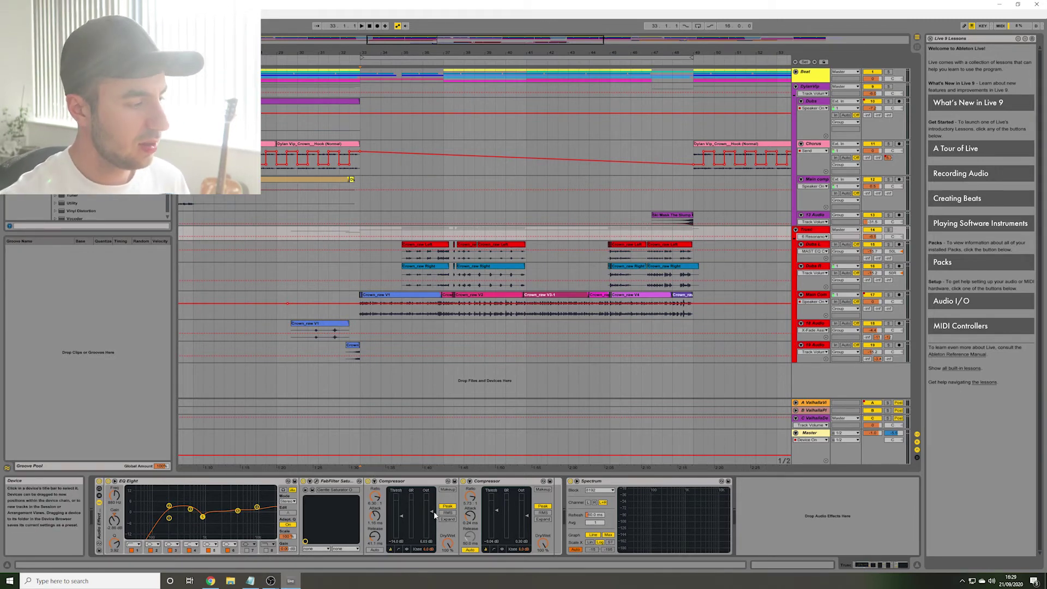
# Show the effect chains of the Crown_raw Left and Right tracks and examine where their clips sit in the verse.
pyautogui.click(391, 247)
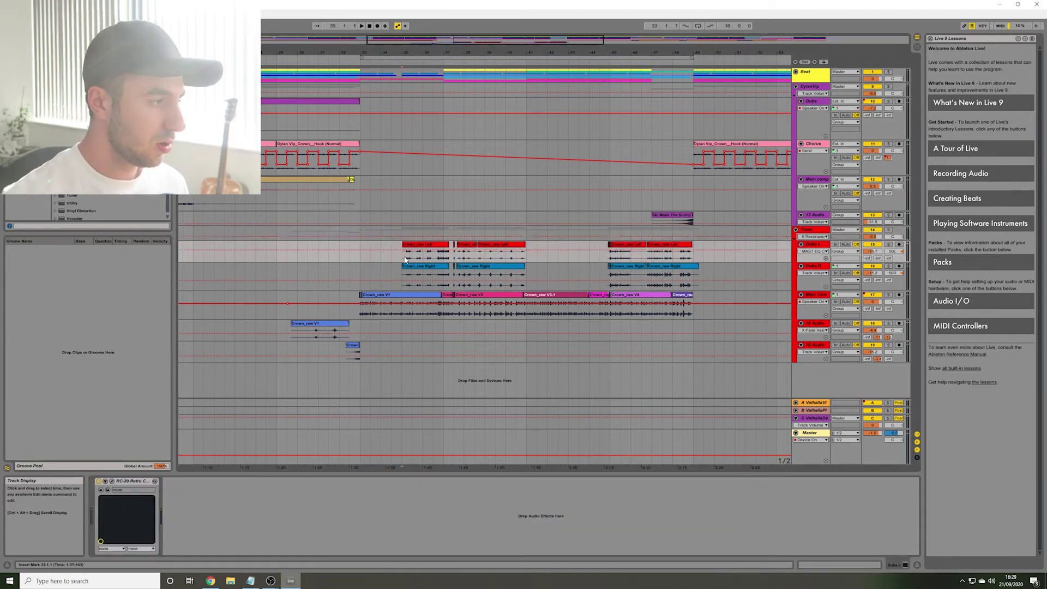
pyautogui.moveTo(404, 257); pyautogui.dragTo(560, 274)
pyautogui.click(558, 272)
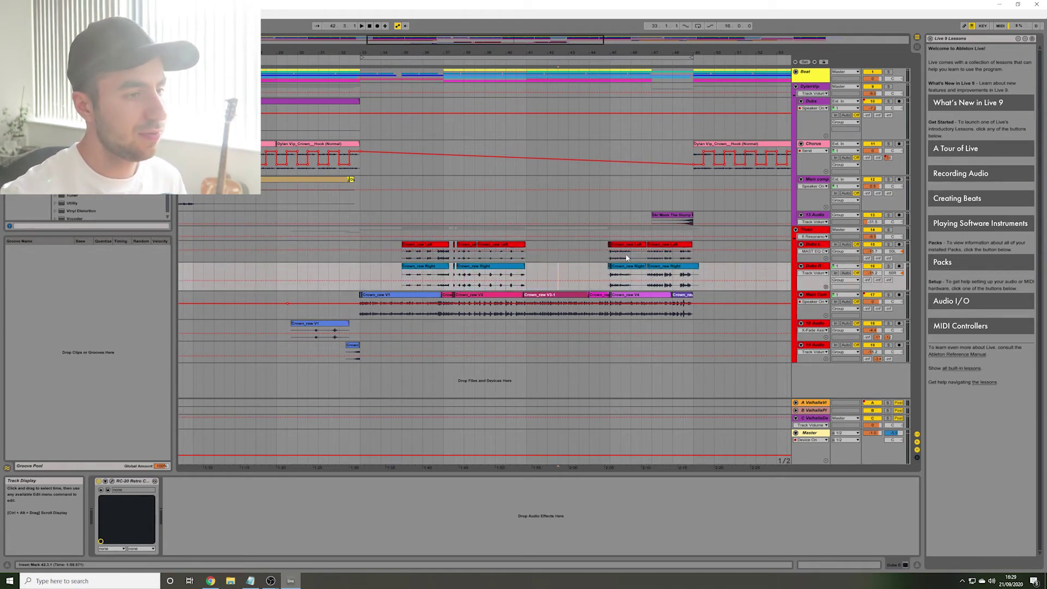
pyautogui.click(527, 276)
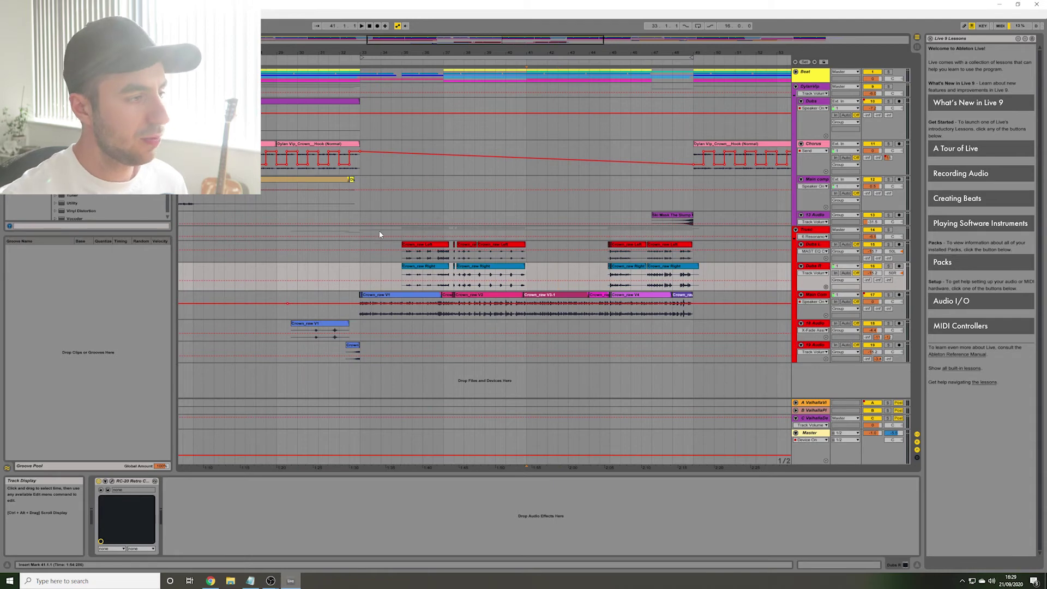
# Place the insert marker at bar 41 on the Beat track and play the song from there.
pyautogui.moveTo(446, 53); pyautogui.dragTo(395, 56)
pyautogui.click(475, 79)
pyautogui.press('space')
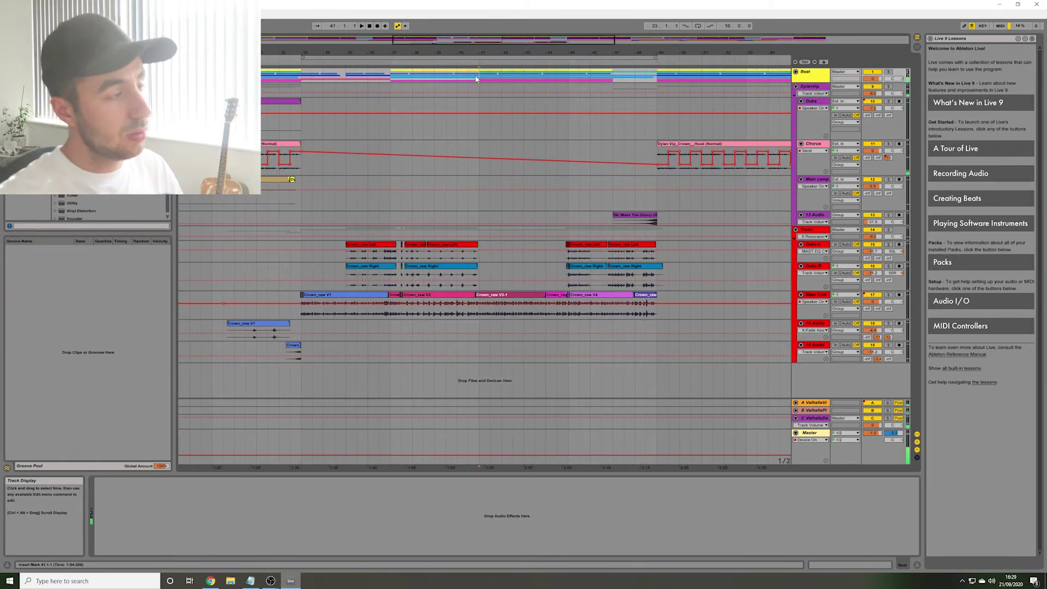